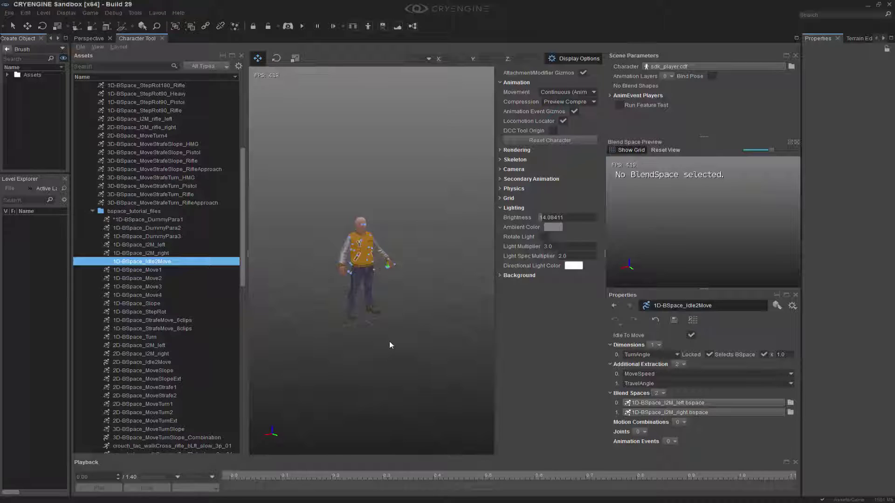
- Open the 2D-BSpace_MoveTurn1 blend space and float its preview in an enlarged window framing the whole grid
left_click(162, 403)
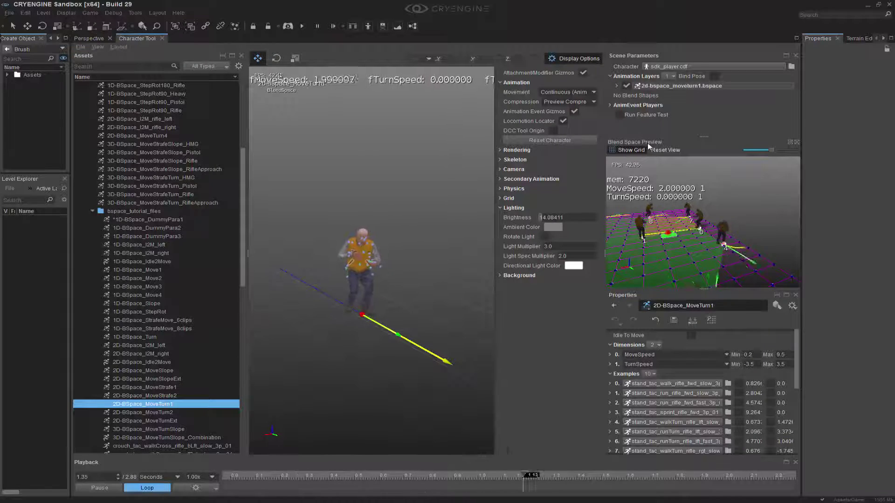
left_click_drag(648, 143, 287, 117)
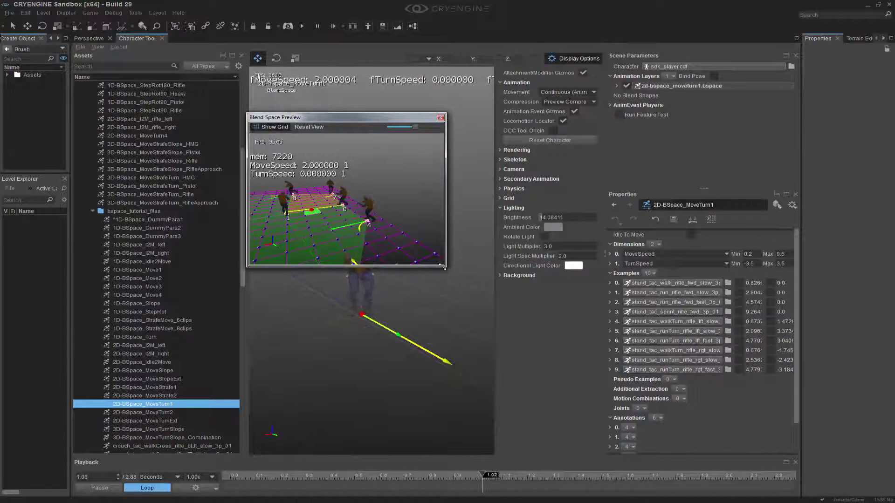
left_click_drag(446, 267, 748, 435)
right_click_drag(533, 261, 539, 292)
scroll(542, 283, "down", 3)
scroll(542, 280, "down", 5)
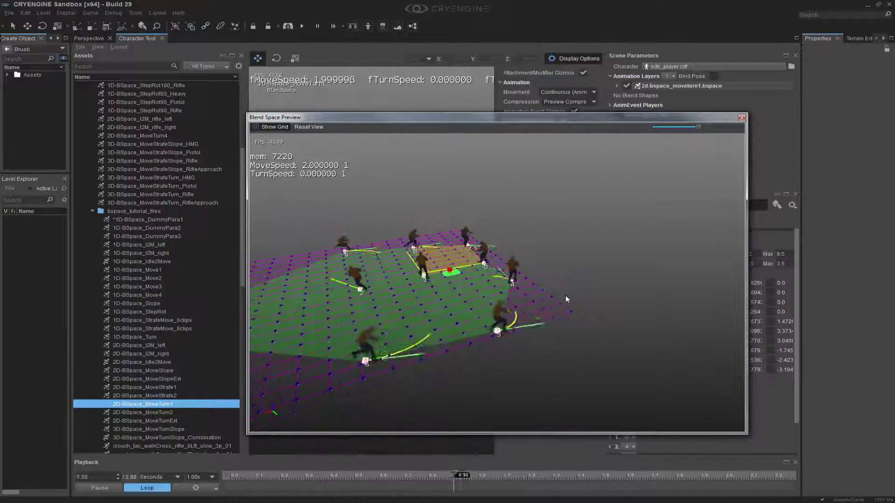
scroll(561, 296, "down", 1)
middle_click_drag(557, 305, 606, 283)
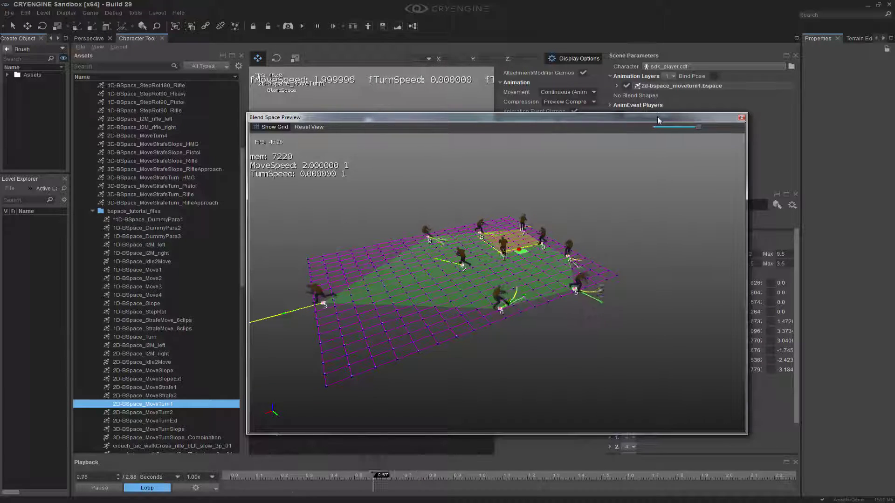
- Expand the MoveSpeed dimension and place the floating preview beside the blend space properties
left_click_drag(659, 116, 0, 131)
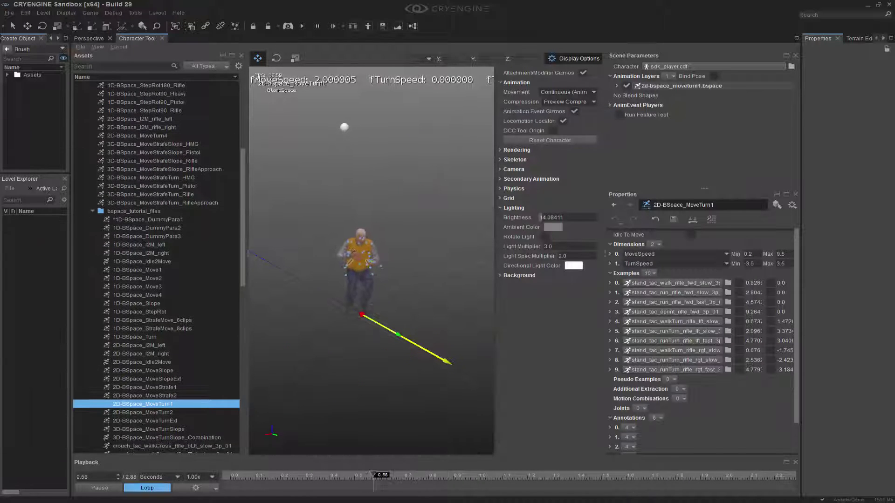
left_click(610, 254)
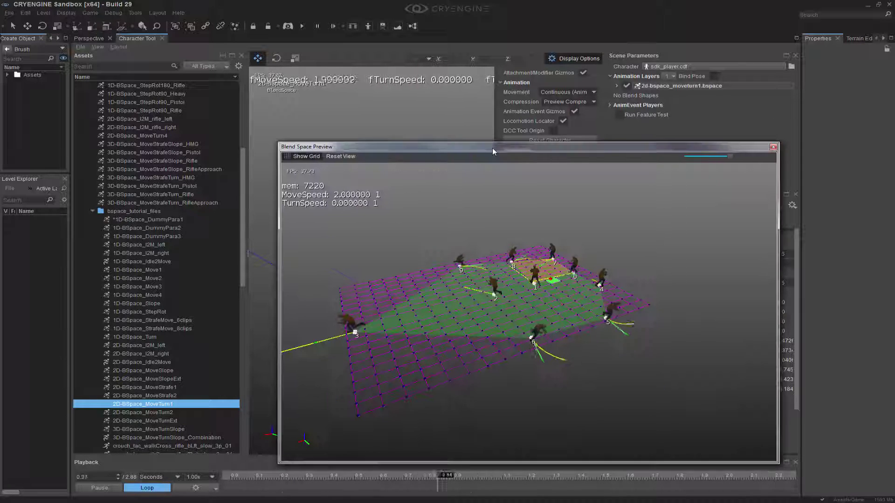
left_click_drag(493, 147, 256, 120)
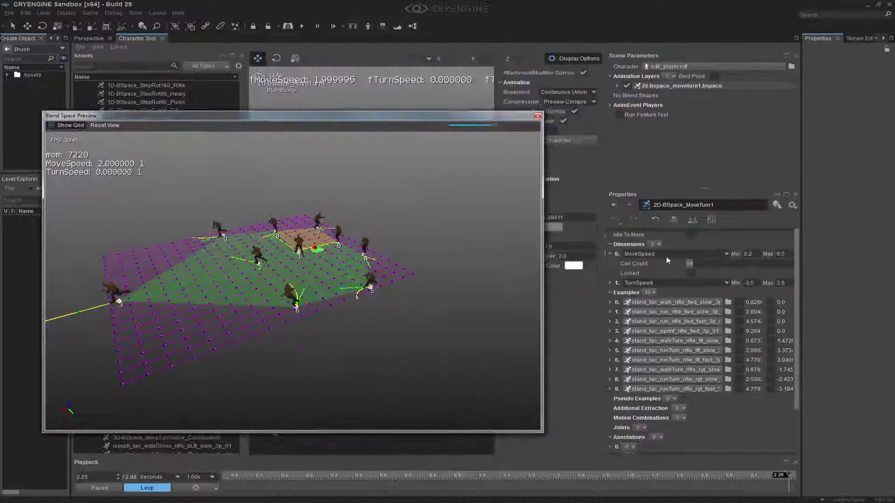
- Try reduced MoveSpeed cell counts such as 4 and 3 on the blend space grid
mouse_move(691, 263)
left_mouse_down()
mouse_move(675, 263)
mouse_move(690, 265)
left_mouse_up()
type("4")
type("3")
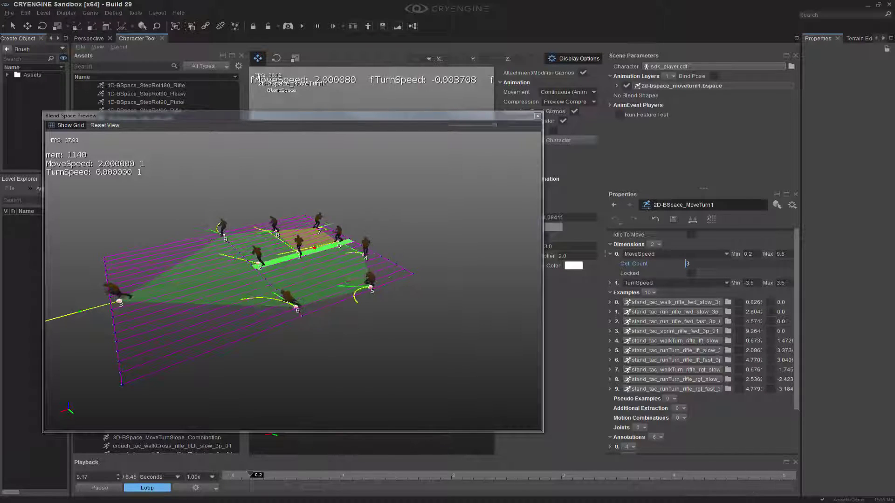
type("2")
key("Return")
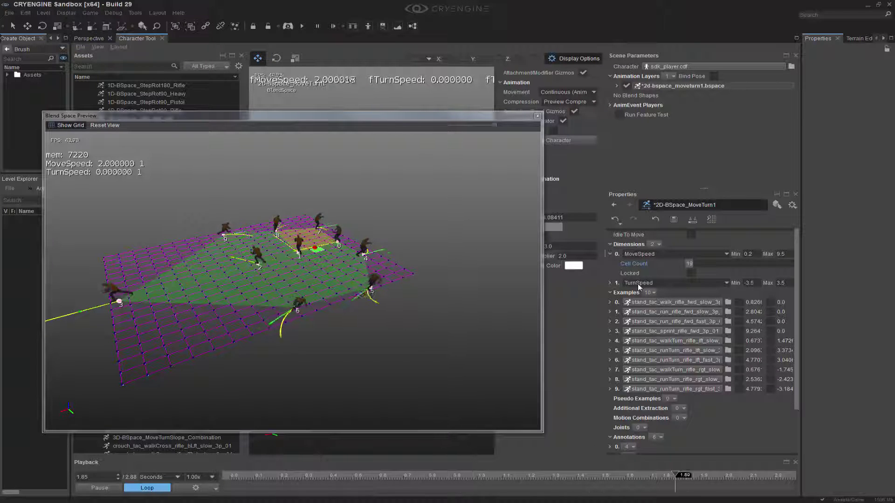
- Expand the blend space's animation layer and set Travel Speed to about 3.81 and Turn Speed to about -2.22
left_click_drag(798, 272, 799, 317)
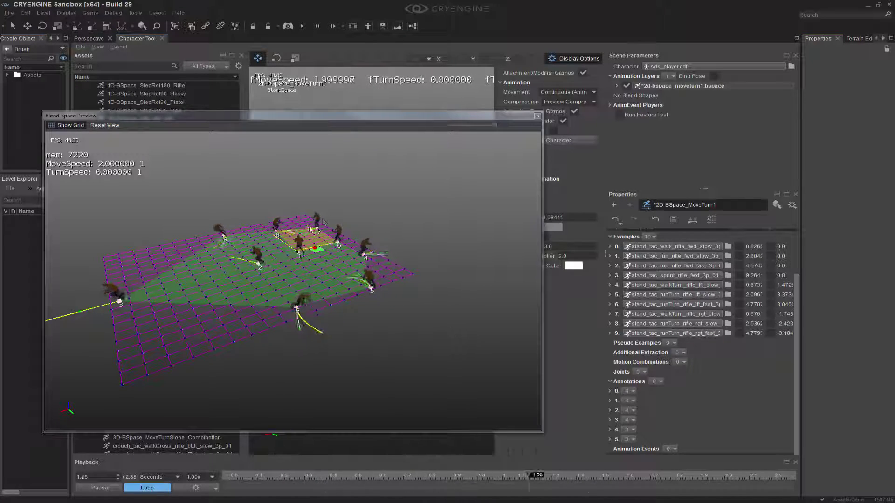
right_click_drag(451, 328, 396, 322)
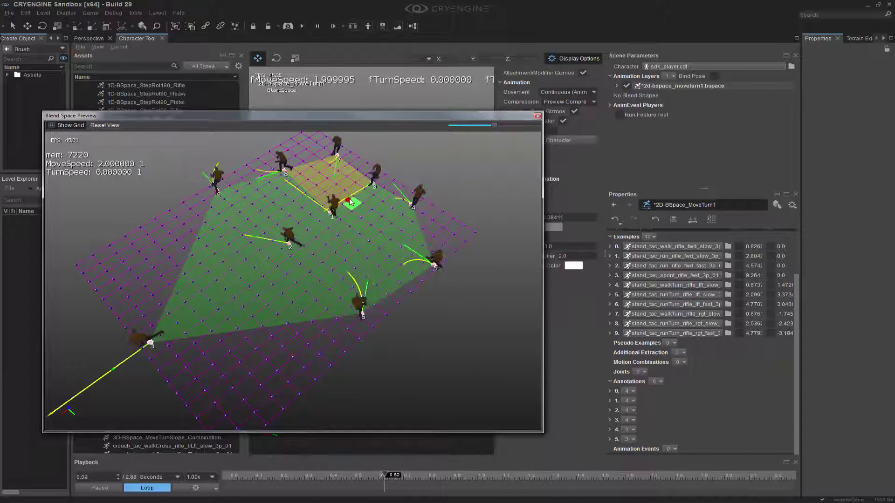
left_click(616, 87)
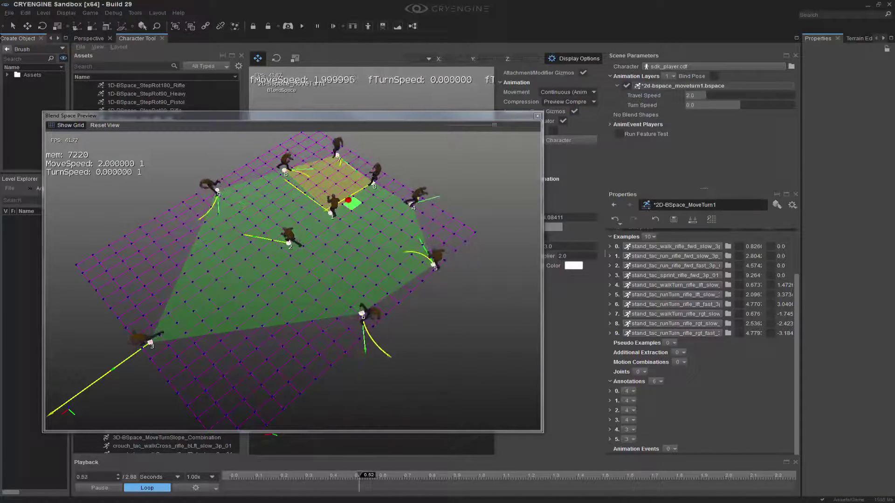
mouse_move(694, 96)
left_mouse_down()
mouse_move(749, 95)
mouse_move(728, 96)
mouse_move(767, 105)
mouse_move(705, 105)
left_mouse_up()
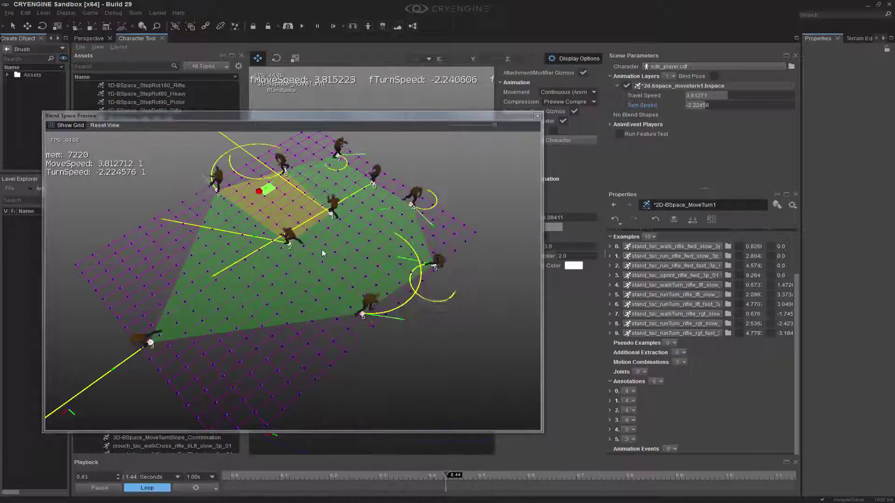
- Examine the examples in the preview grid and expand annotation 0 to read its example indices
mouse_move(371, 264)
right_mouse_down()
mouse_move(366, 254)
mouse_move(373, 260)
mouse_move(364, 274)
mouse_move(367, 267)
right_mouse_up()
scroll(374, 261, "down", 2)
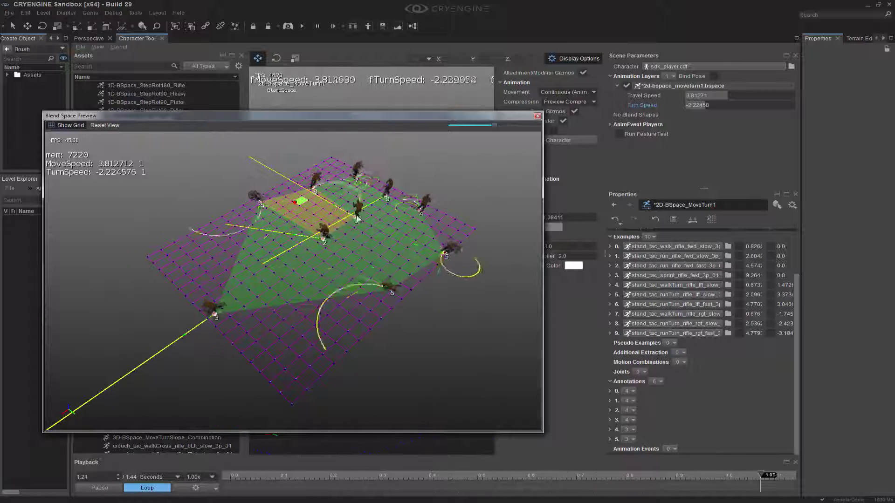
scroll(351, 254, "up", 3)
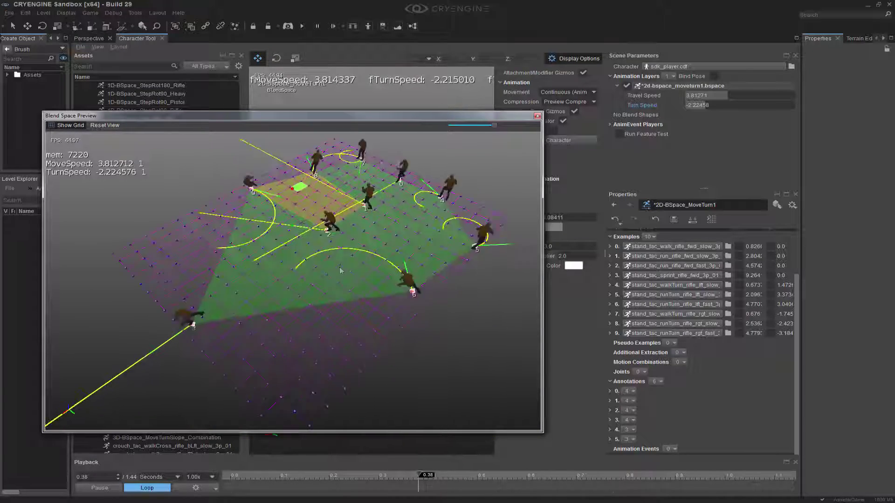
right_click_drag(342, 270, 344, 262)
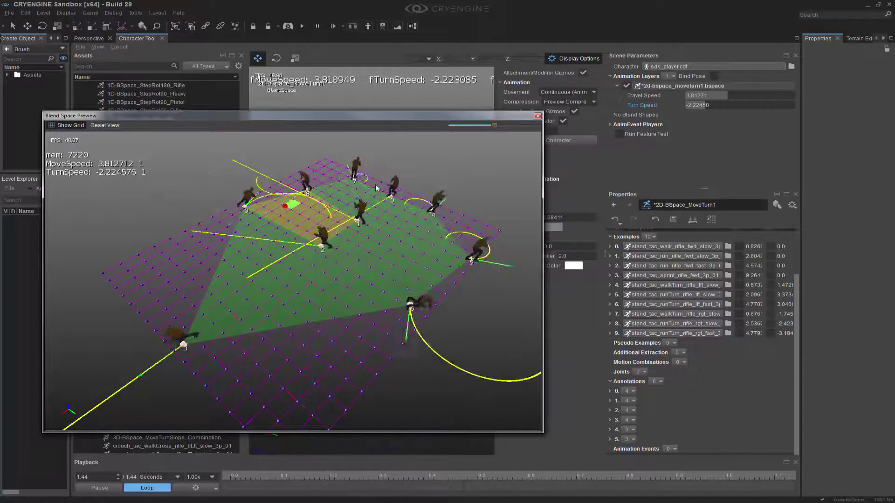
left_click(609, 392)
scroll(694, 375, "down", 1)
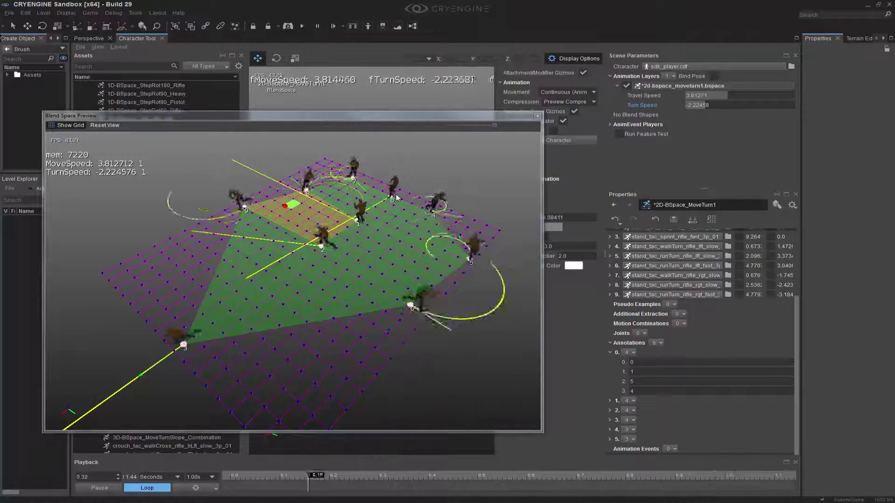
- Remove the last index (4) from annotation 0, and revert the blend space's unsaved changes
right_click(625, 394)
left_click(648, 405)
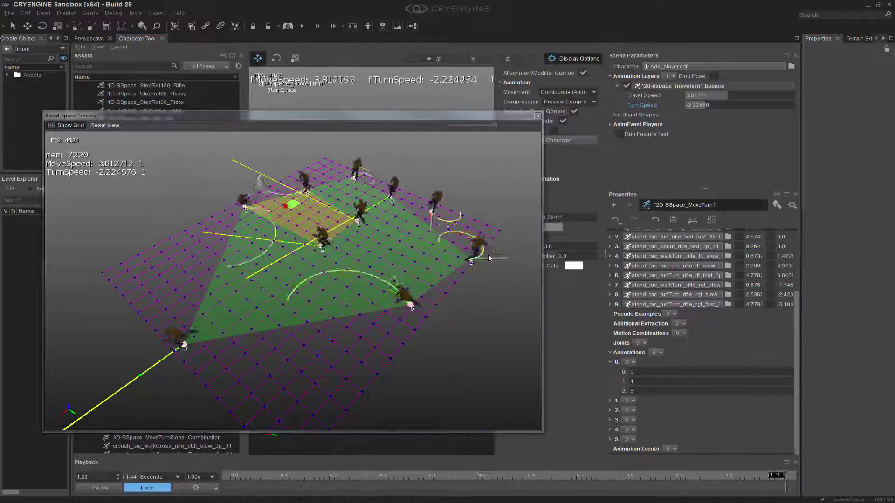
middle_click_drag(412, 260, 427, 217)
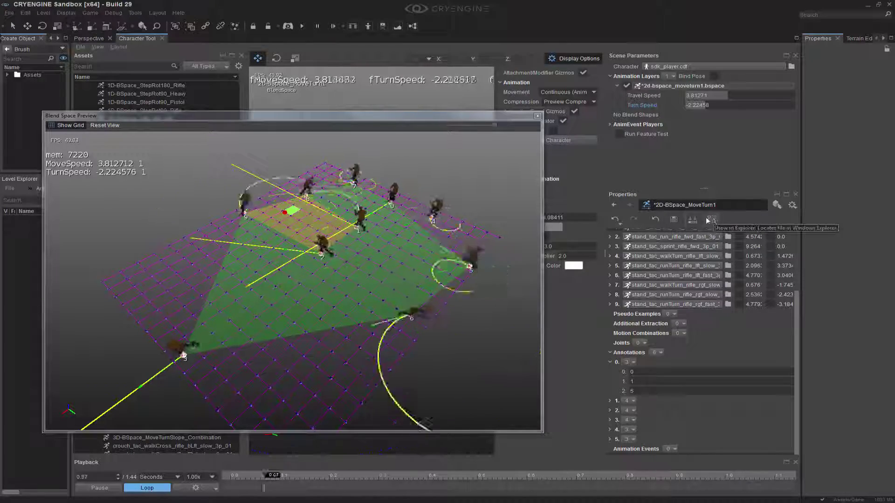
left_click(656, 218)
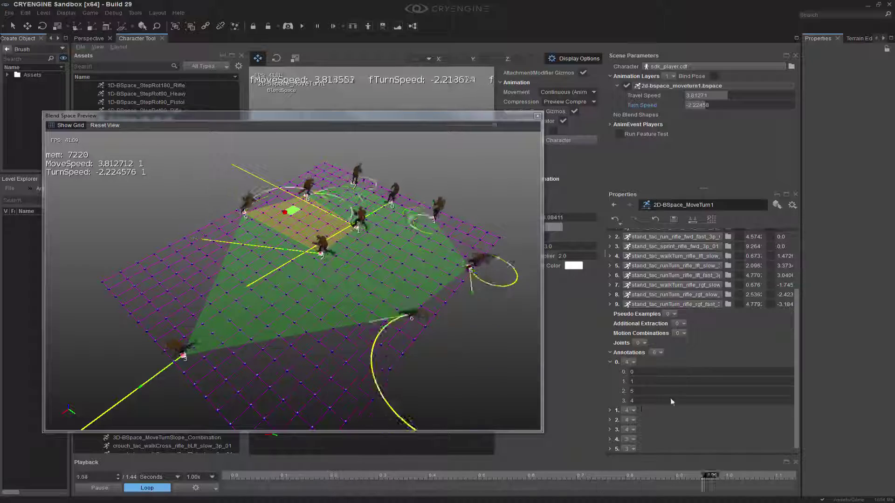
left_click_drag(795, 335, 805, 382)
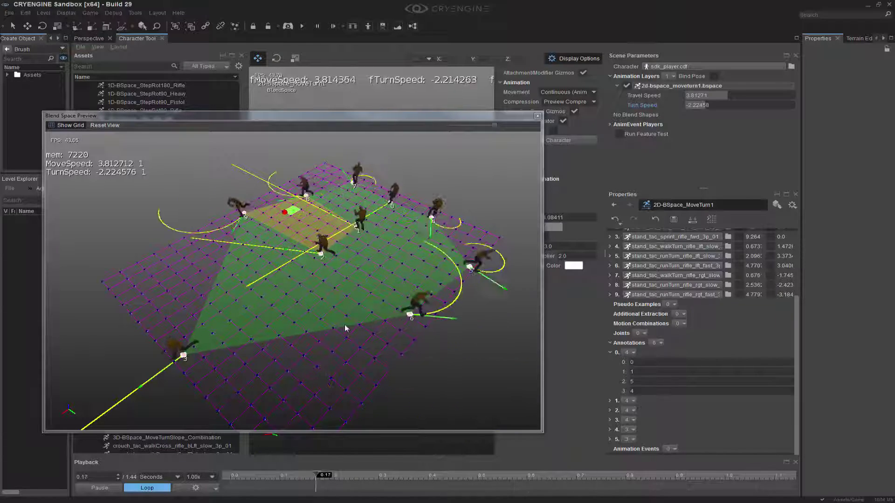
- Set the floating preview aside and look over the blend space's dimensions, examples and annotations
left_click(538, 116)
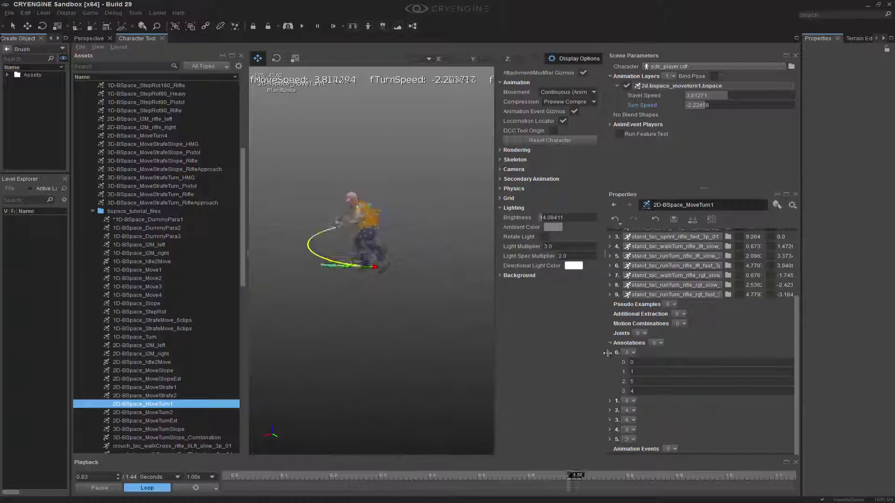
scroll(635, 331, "up", 3)
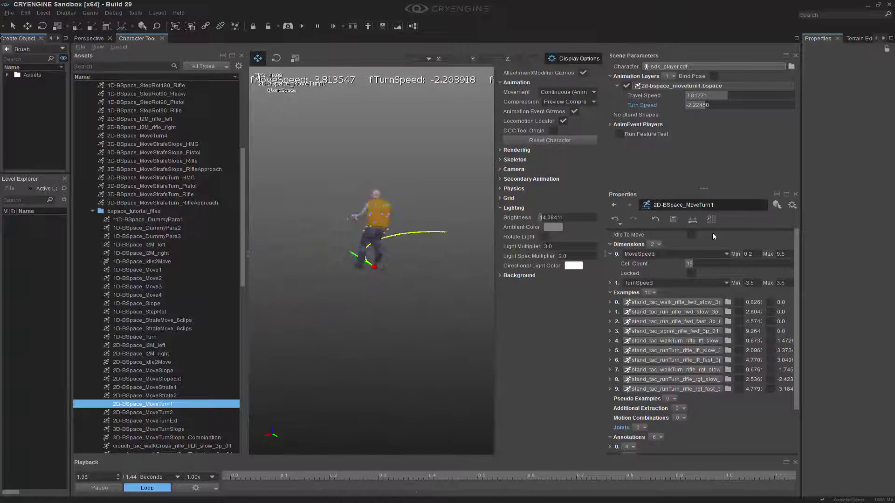
scroll(797, 281, "down", 2)
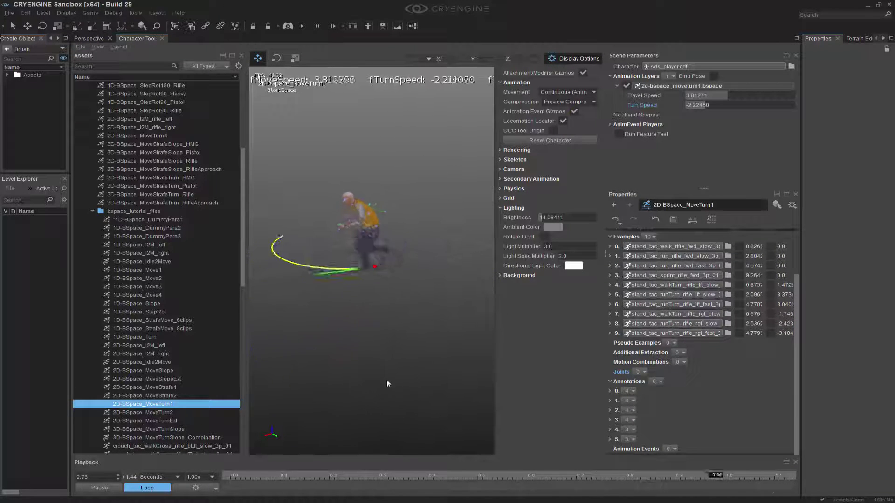
- Open the 2D-BSpace_MoveTurn2 blend space and dock an enlarged preview across the full width above the asset list and viewport
left_click(168, 413)
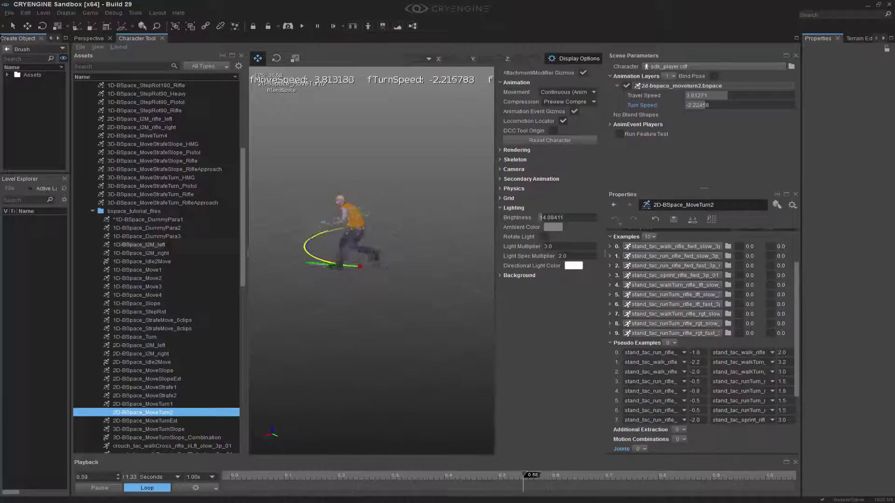
left_click_drag(0, 79, 326, 93)
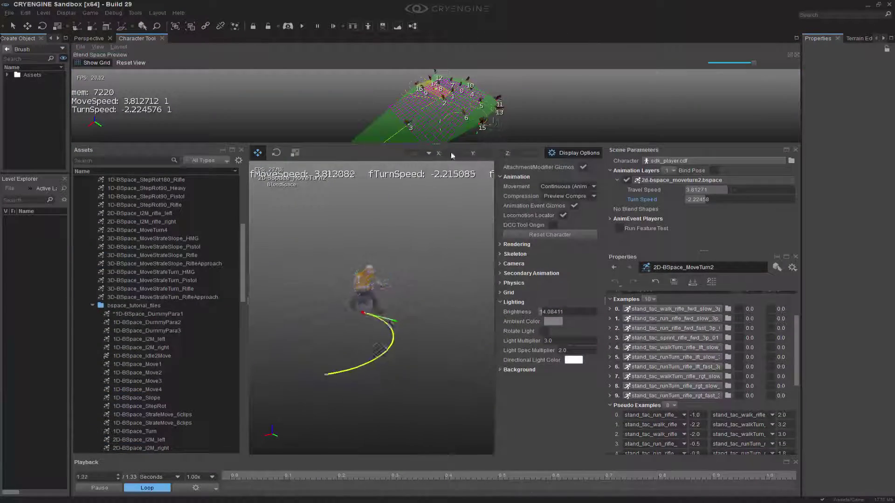
left_click_drag(457, 143, 477, 329)
- Examine how the red pseudo examples extend the blend area around the grid in the preview
right_click_drag(466, 233, 329, 290)
key("s")
key("d")
key("a")
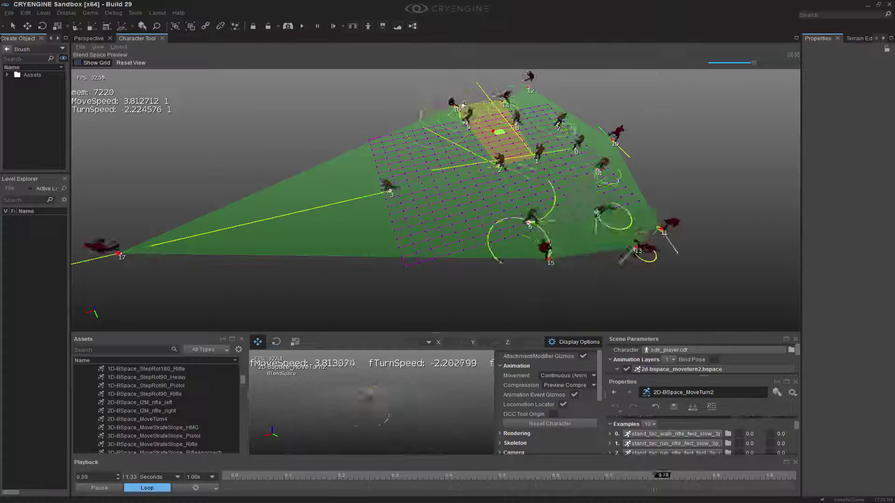
right_click_drag(223, 262, 207, 180)
right_click_drag(242, 220, 275, 219)
right_click_drag(451, 183, 490, 180)
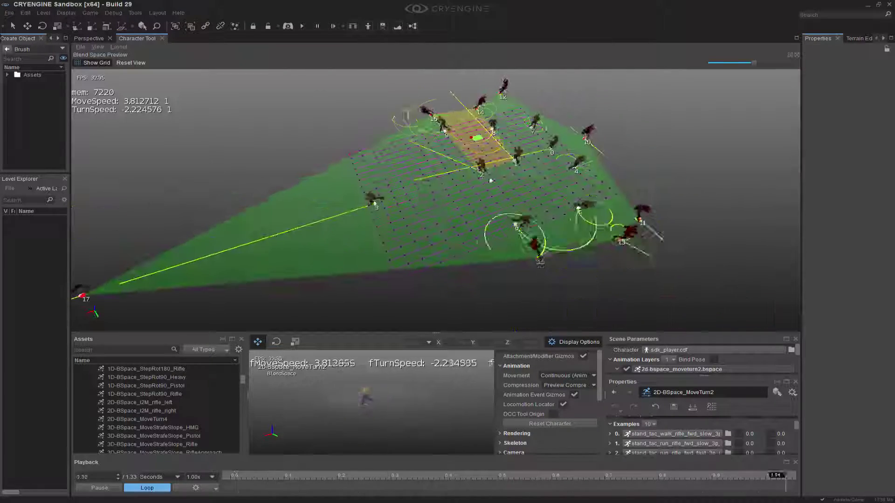
middle_click_drag(366, 206, 390, 195)
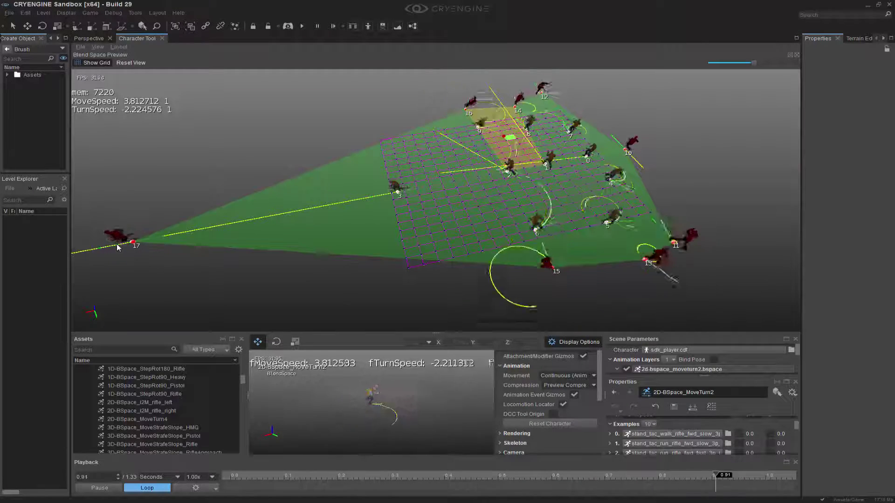
right_click_drag(503, 219, 613, 98)
key("w")
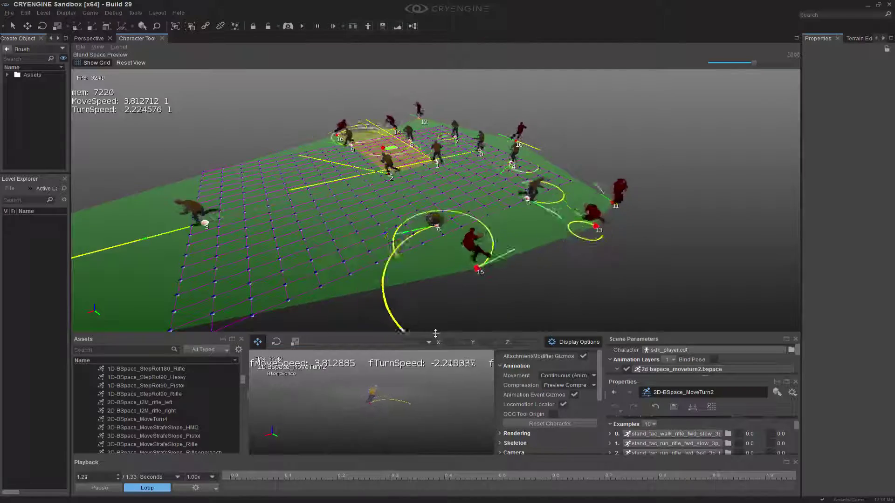
- Shrink the preview's height and remove all pseudo examples from 2D-BSpace_MoveTurn2
left_click_drag(436, 333, 435, 191)
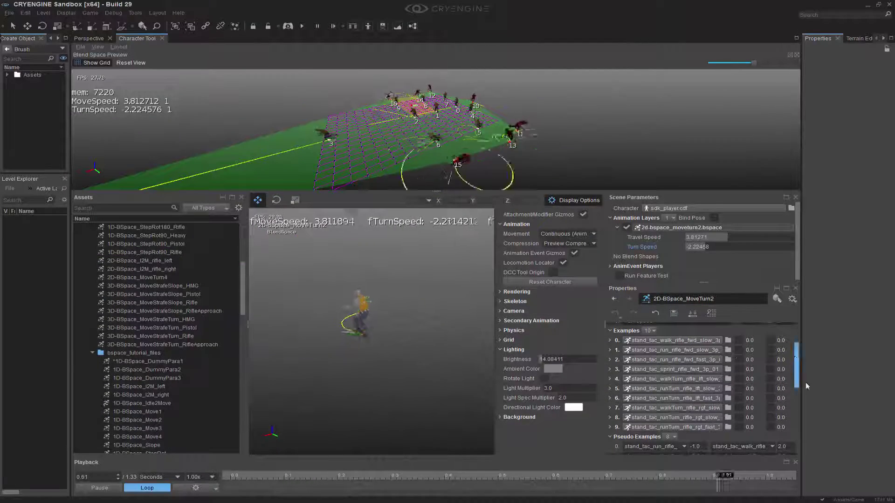
scroll(727, 373, "down", 5)
right_click(645, 343)
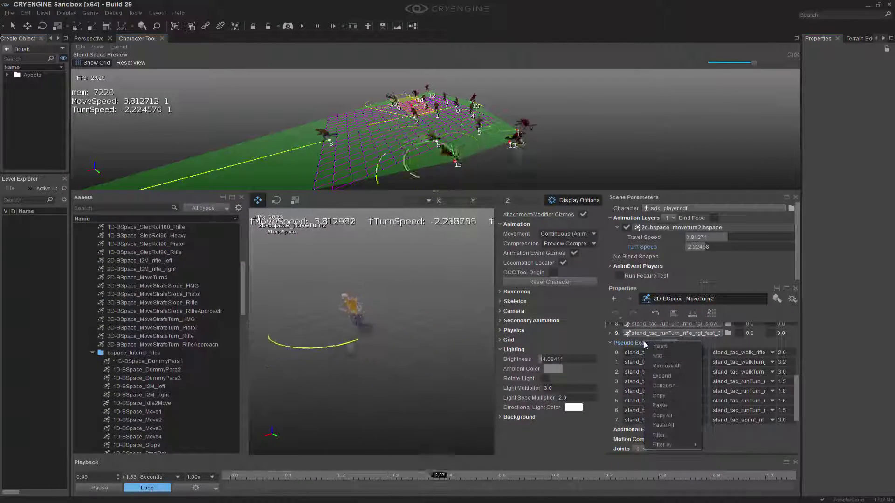
left_click(677, 365)
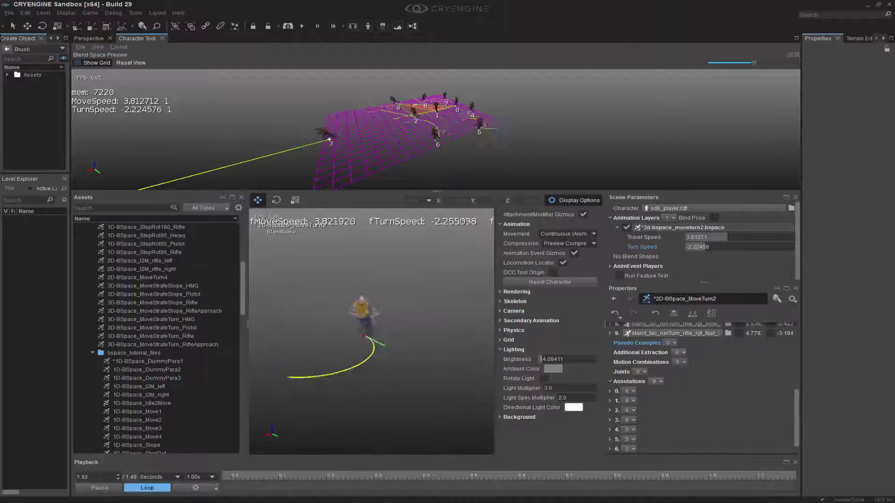
scroll(511, 165, "up", 3)
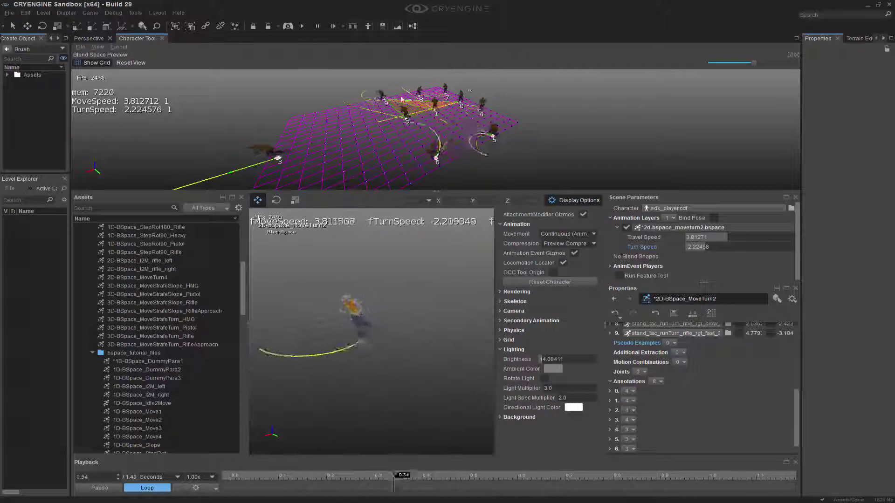
left_click_drag(795, 408, 796, 364)
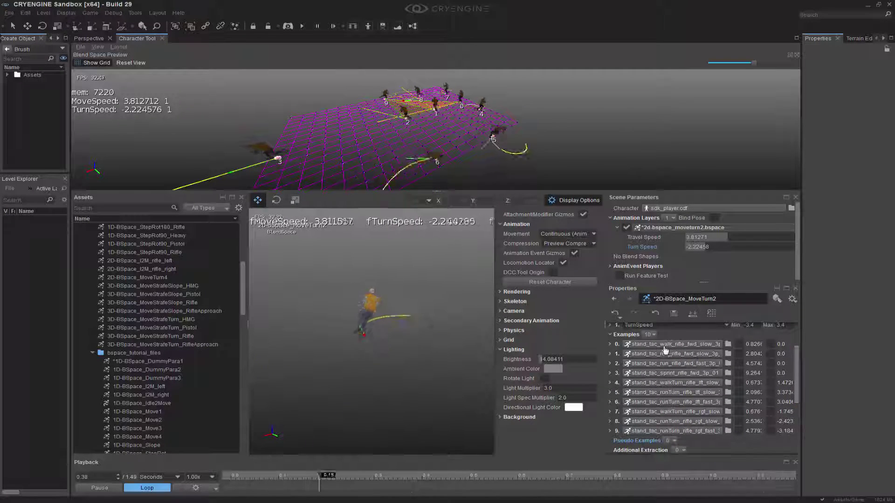
- Make the blend space preview slightly taller and revert 2D-BSpace_MoveTurn2 to its saved state to restore the pseudo examples
right_click_drag(564, 140, 502, 144)
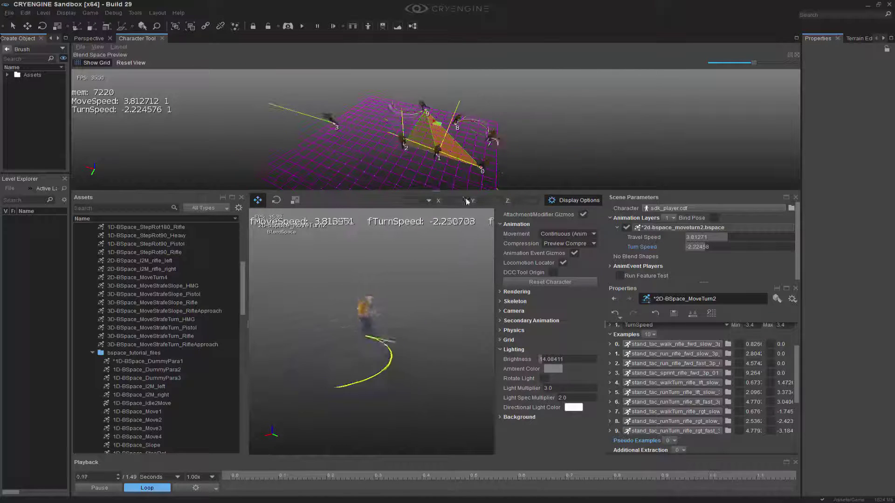
left_click_drag(438, 191, 494, 216)
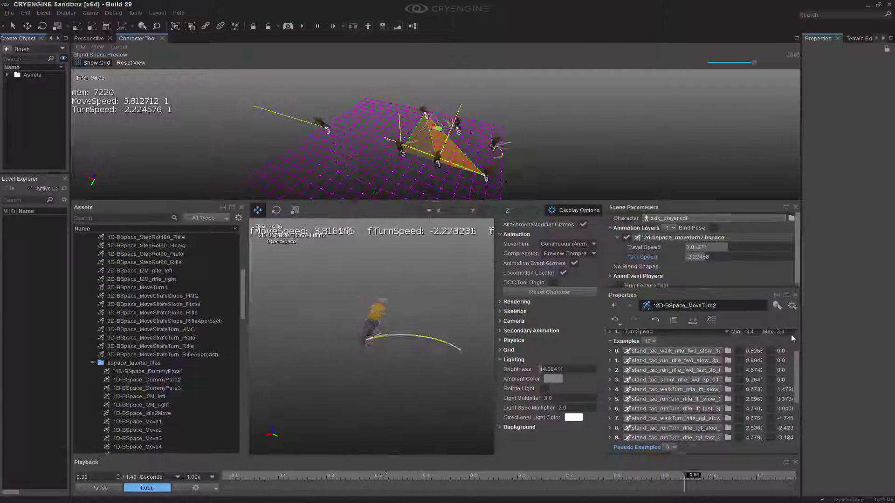
left_click(654, 320)
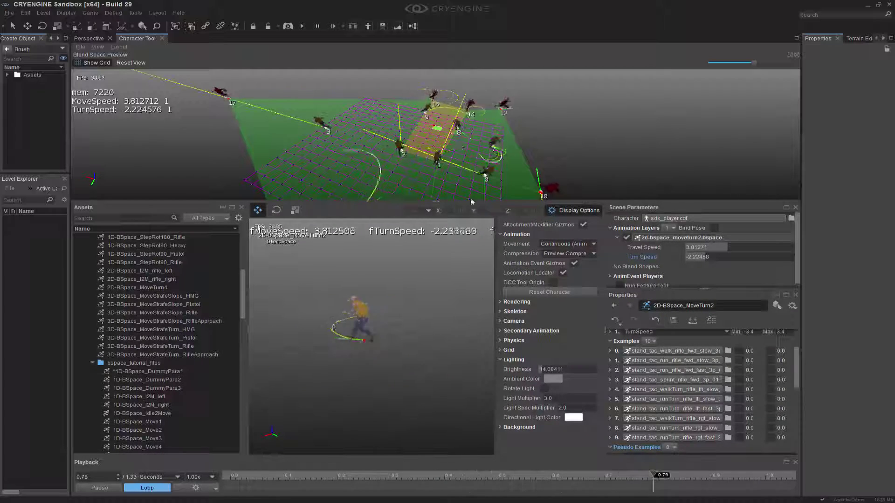
- Examine the restored pseudo examples of 2D-BSpace_MoveTurn2 in its properties and around the edges of the preview grid
right_click_drag(474, 148, 478, 148)
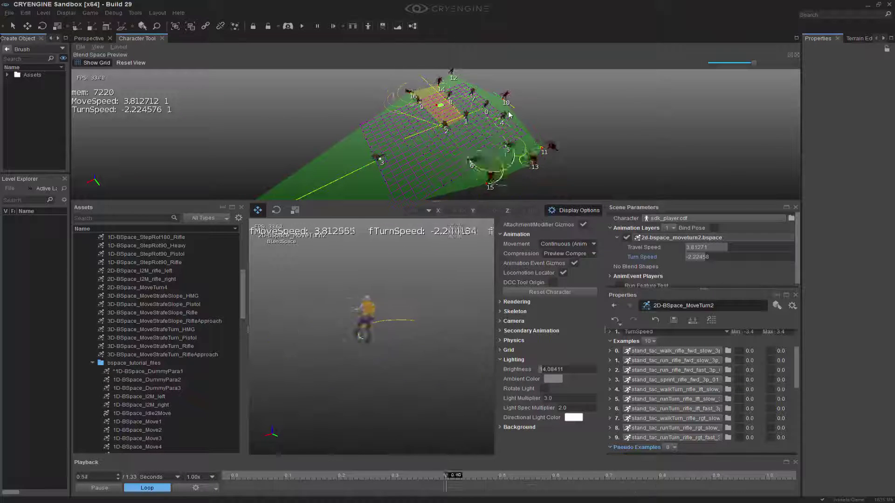
left_click_drag(796, 356, 819, 384)
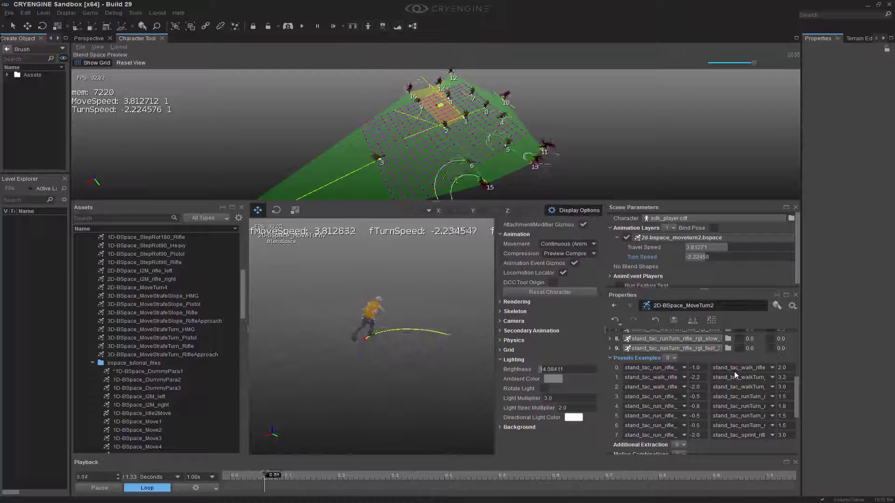
scroll(581, 124, "up", 6)
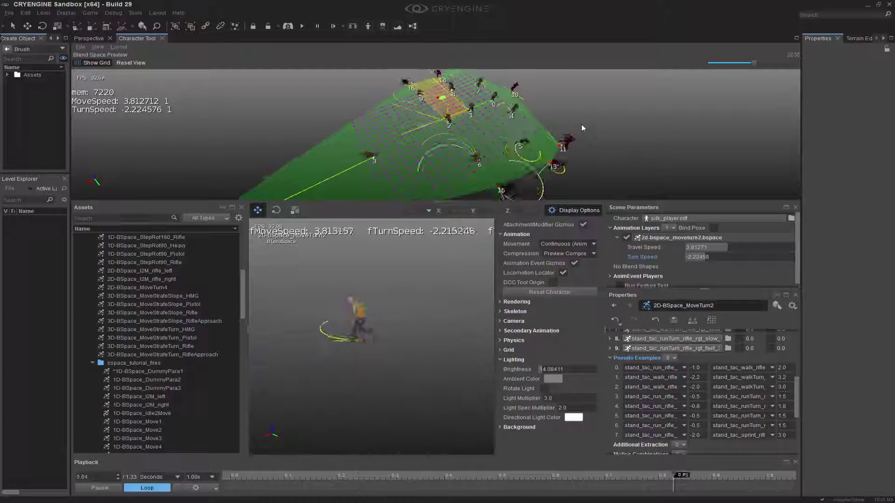
right_click_drag(580, 124, 623, 141)
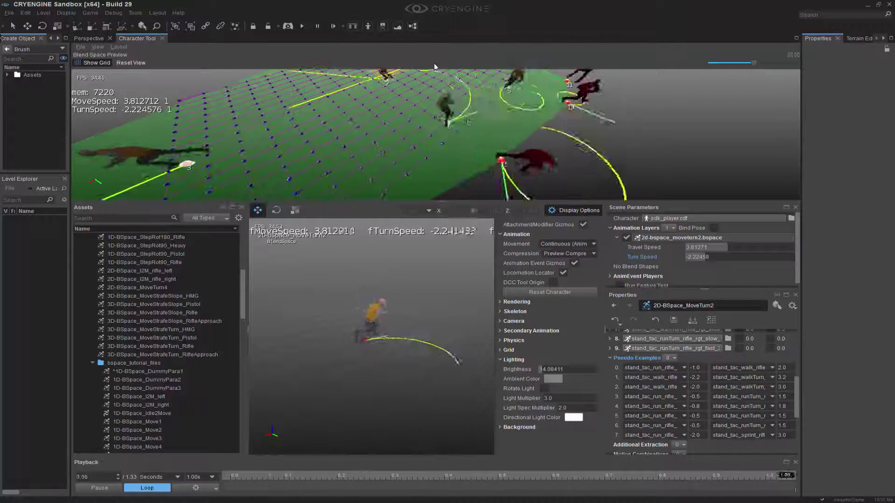